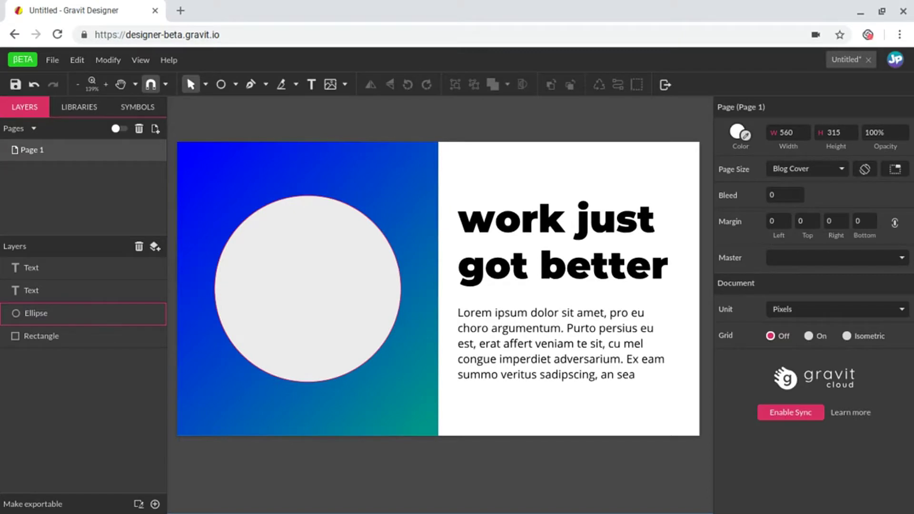
Step: Place the team high-five photo over the circle and clip it inside with Modify > Clip
{"action": "left_click_drag", "start_coordinate": [352, 288], "coordinate": [353, 288]}
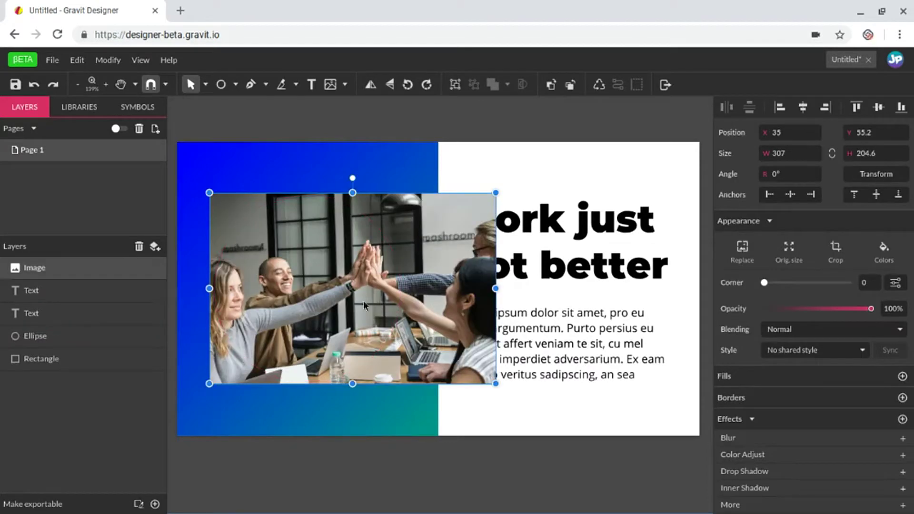
{"action": "left_click_drag", "start_coordinate": [446, 242], "coordinate": [445, 335]}
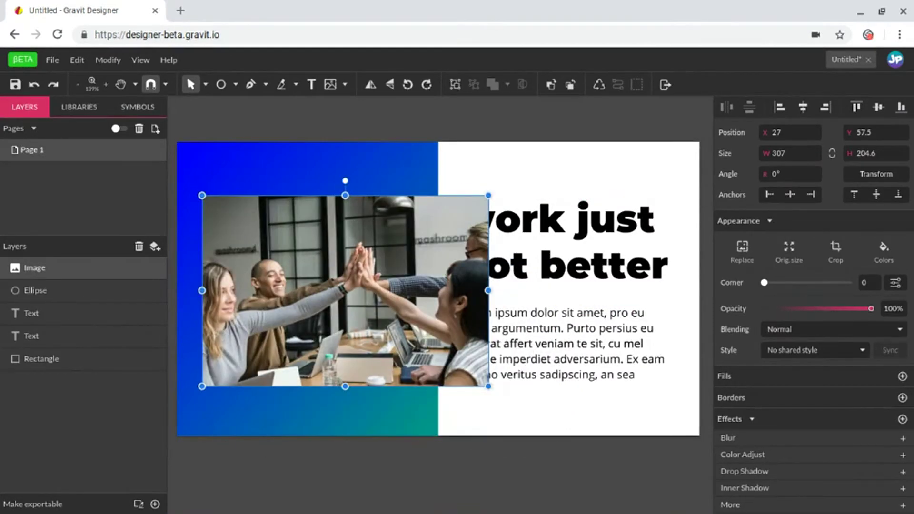
{"action": "left_click", "coordinate": [91, 299], "text": "shift"}
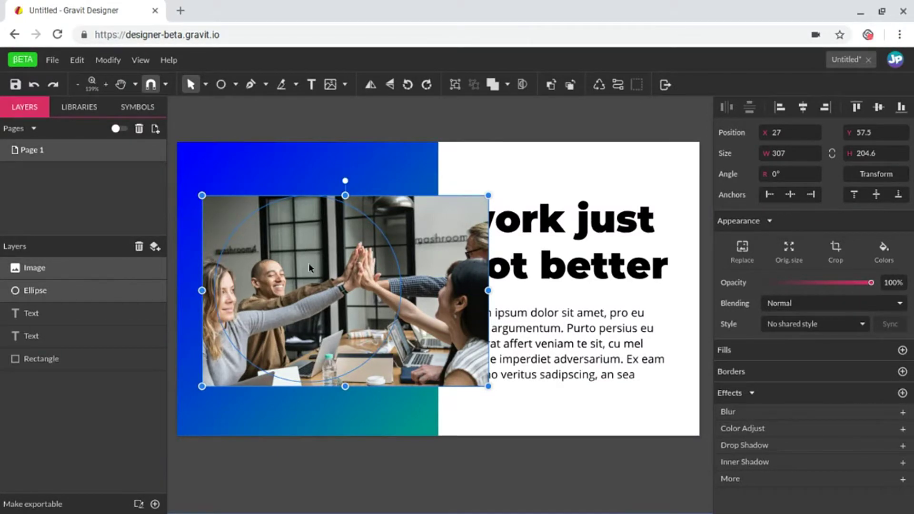
{"action": "left_click", "coordinate": [524, 87]}
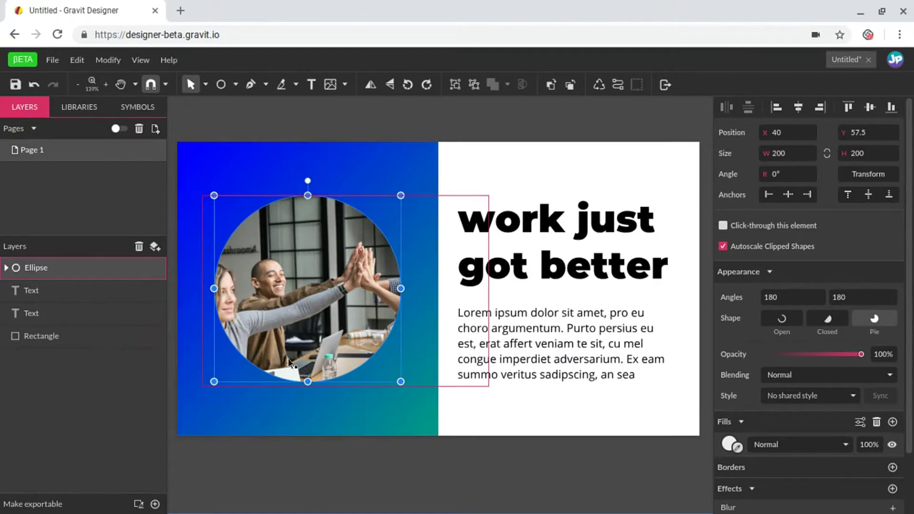
Step: Shift the photo right inside the circle mask so the people show
{"action": "left_click", "coordinate": [6, 268]}
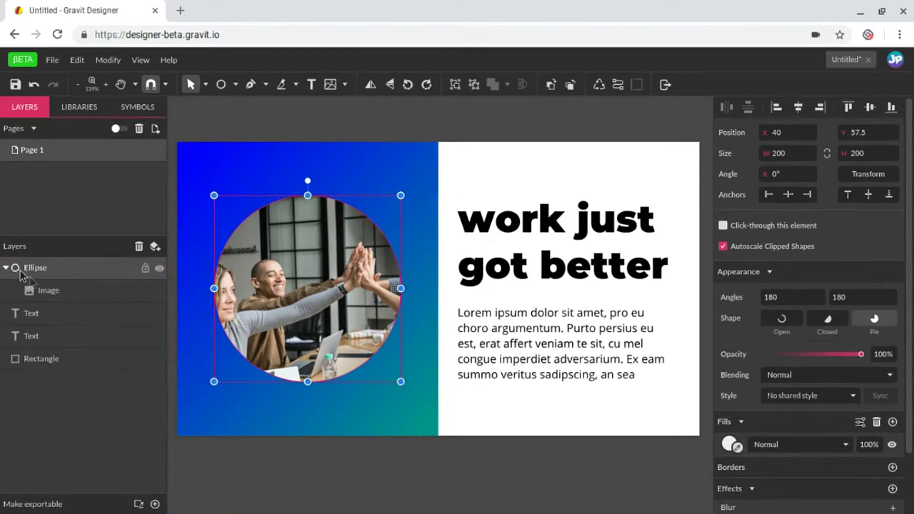
{"action": "left_click", "coordinate": [78, 290]}
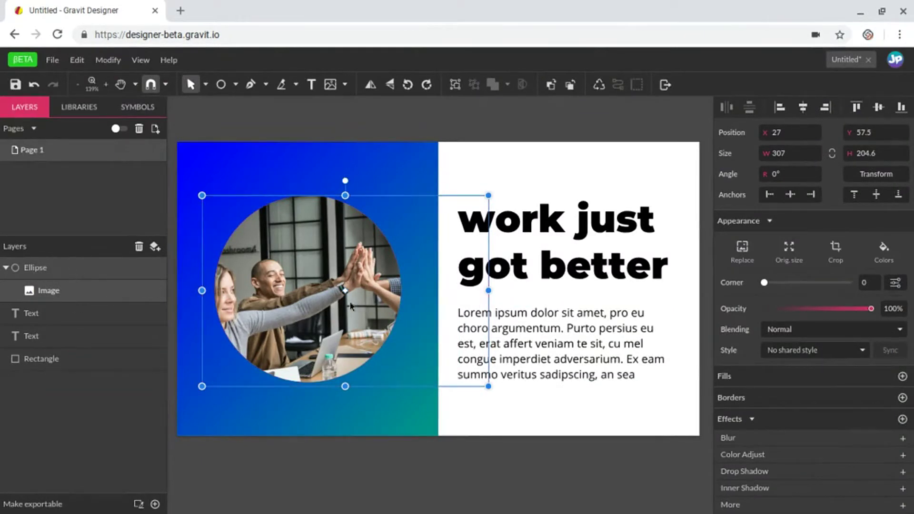
{"action": "mouse_move", "coordinate": [324, 314]}
{"action": "left_mouse_down"}
{"action": "mouse_move", "coordinate": [351, 312]}
{"action": "mouse_move", "coordinate": [316, 310]}
{"action": "left_mouse_up"}
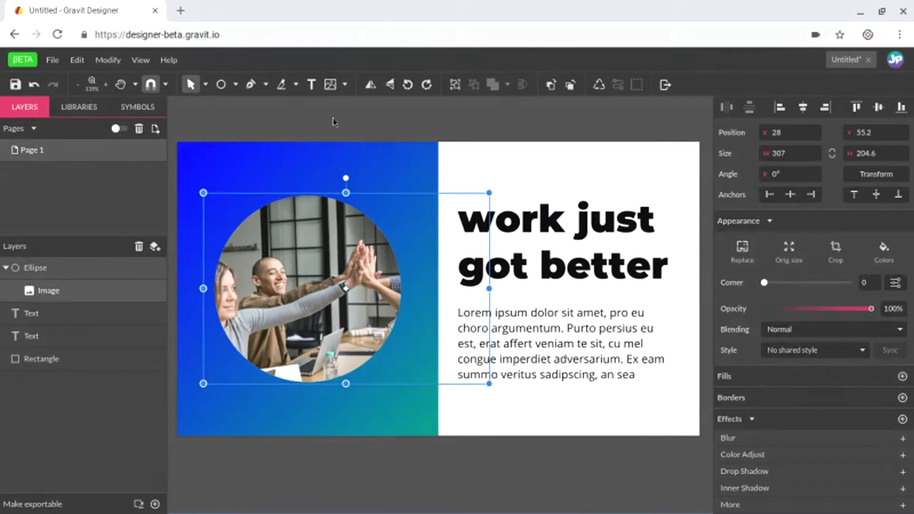
Step: Pull the photo out of the circle mask, leaving it over the headline
{"action": "left_click", "coordinate": [334, 122]}
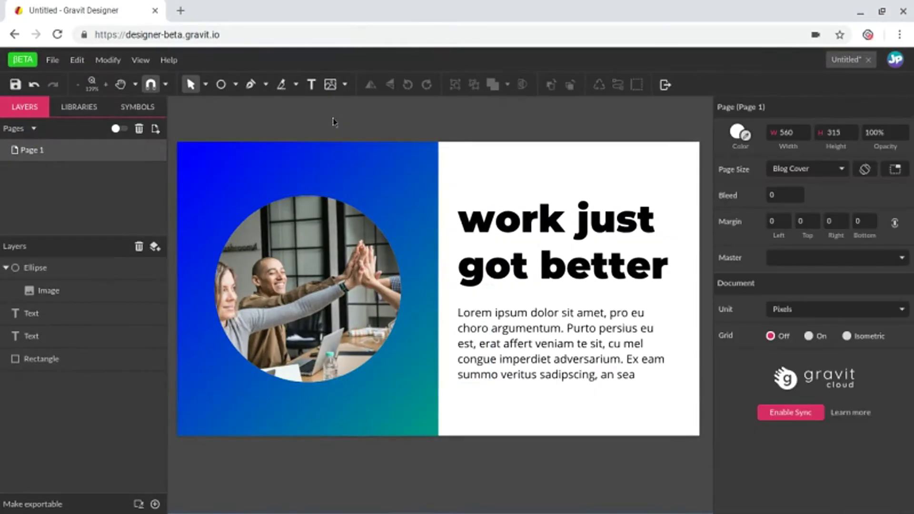
{"action": "left_click_drag", "start_coordinate": [295, 286], "coordinate": [318, 285]}
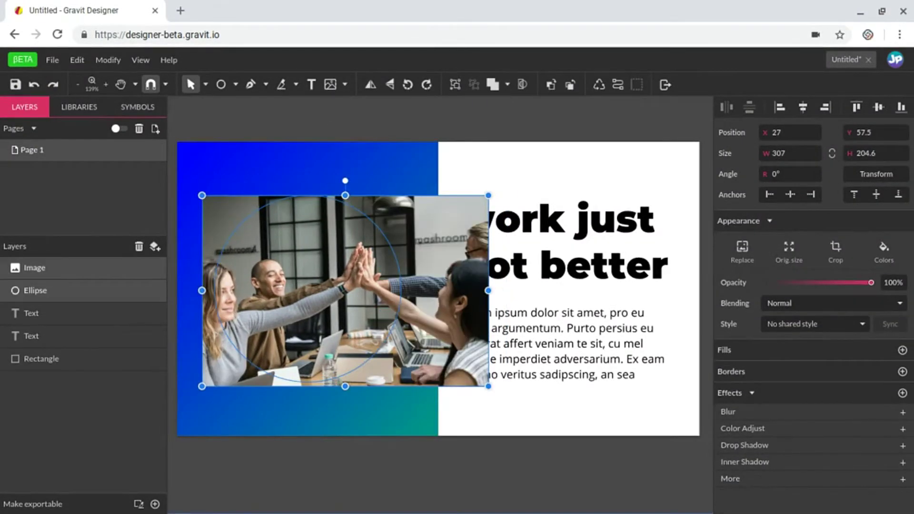
{"action": "left_click", "coordinate": [330, 134]}
{"action": "left_click_drag", "start_coordinate": [335, 318], "coordinate": [410, 247]}
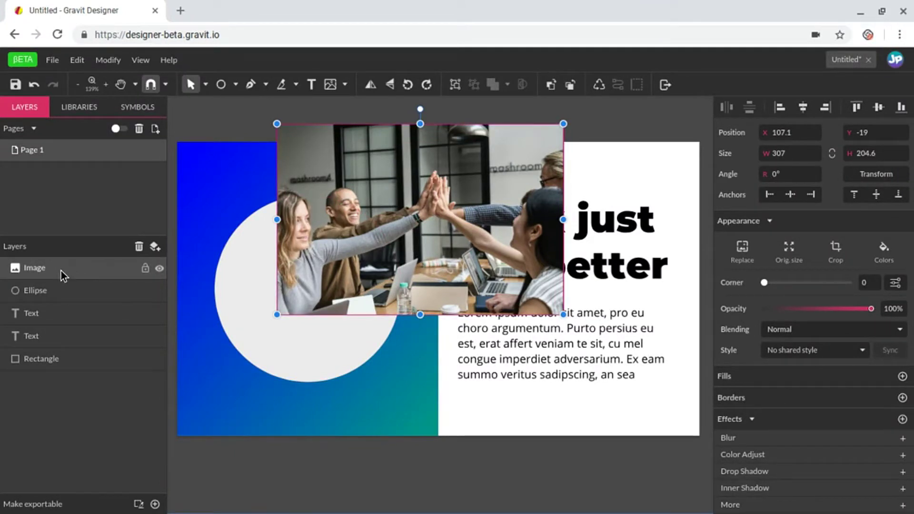
Step: Re-clip the Image layer onto the Ellipse and center the high-fiving colleagues in the circle
{"action": "left_click_drag", "start_coordinate": [61, 270], "coordinate": [61, 271]}
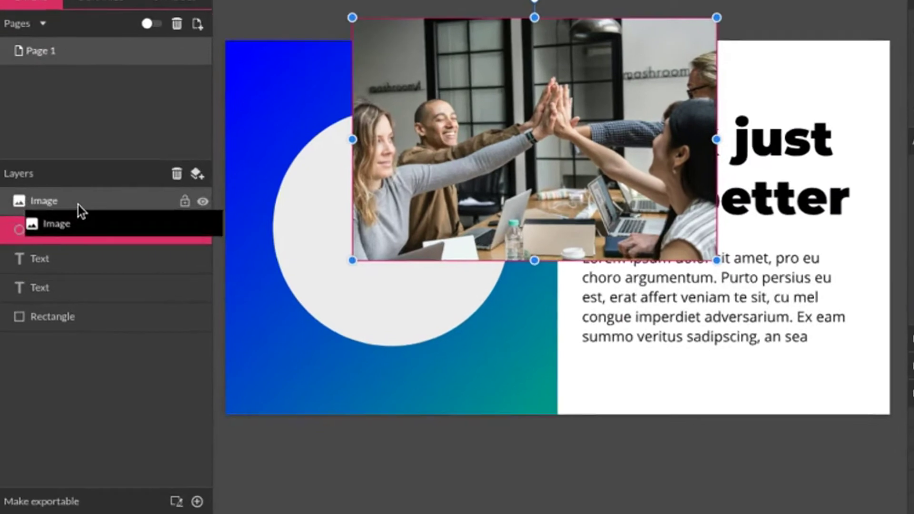
{"action": "left_click_drag", "start_coordinate": [79, 204], "coordinate": [103, 217]}
{"action": "mouse_move", "coordinate": [79, 122]}
{"action": "left_mouse_down"}
{"action": "mouse_move", "coordinate": [78, 111]}
{"action": "mouse_move", "coordinate": [92, 111]}
{"action": "mouse_move", "coordinate": [81, 112]}
{"action": "left_mouse_up"}
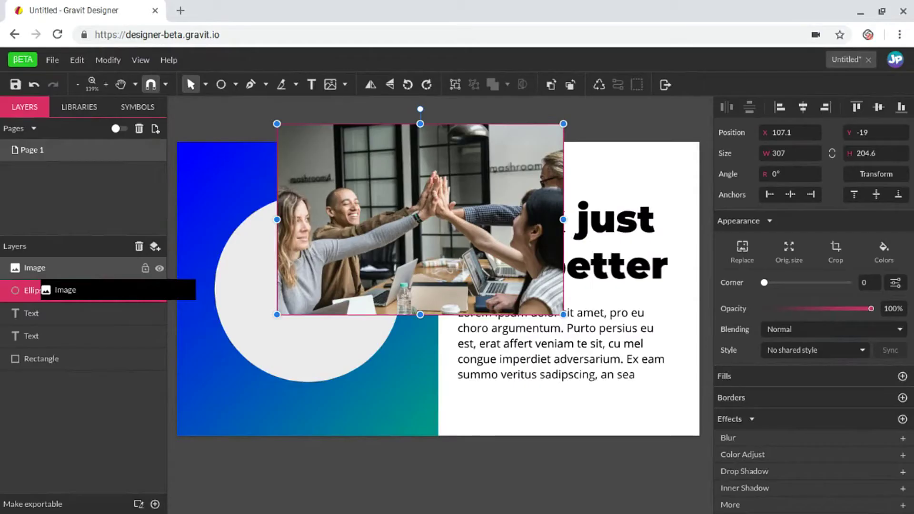
{"action": "left_click_drag", "start_coordinate": [46, 290], "coordinate": [46, 290]}
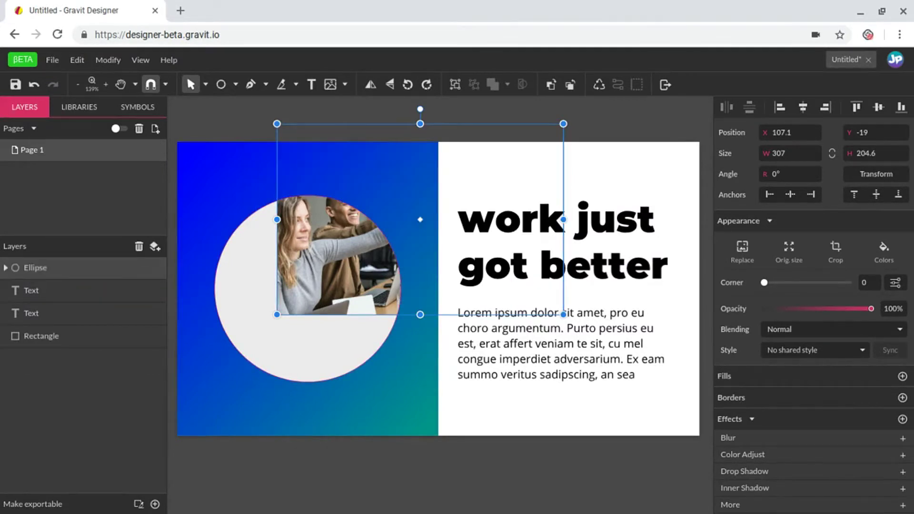
{"action": "left_click_drag", "start_coordinate": [388, 241], "coordinate": [217, 335]}
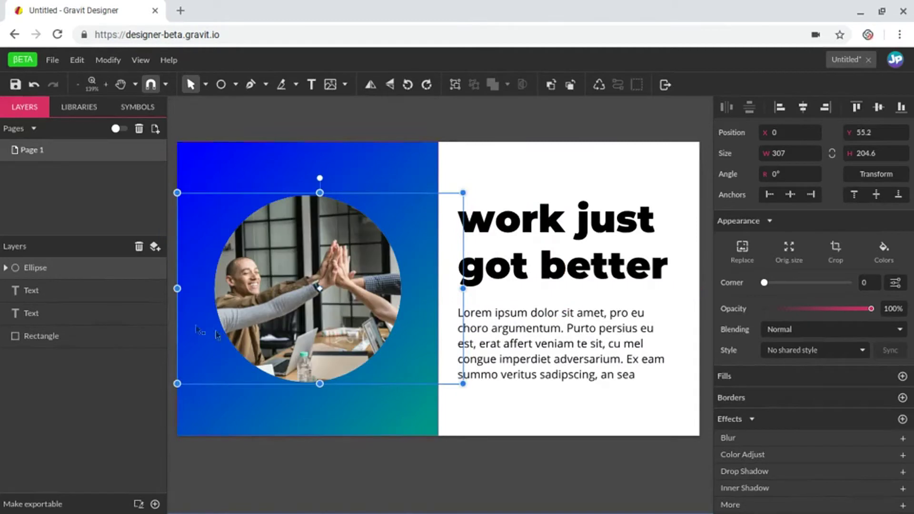
{"action": "left_click_drag", "start_coordinate": [290, 310], "coordinate": [317, 310]}
{"action": "left_click", "coordinate": [58, 336]}
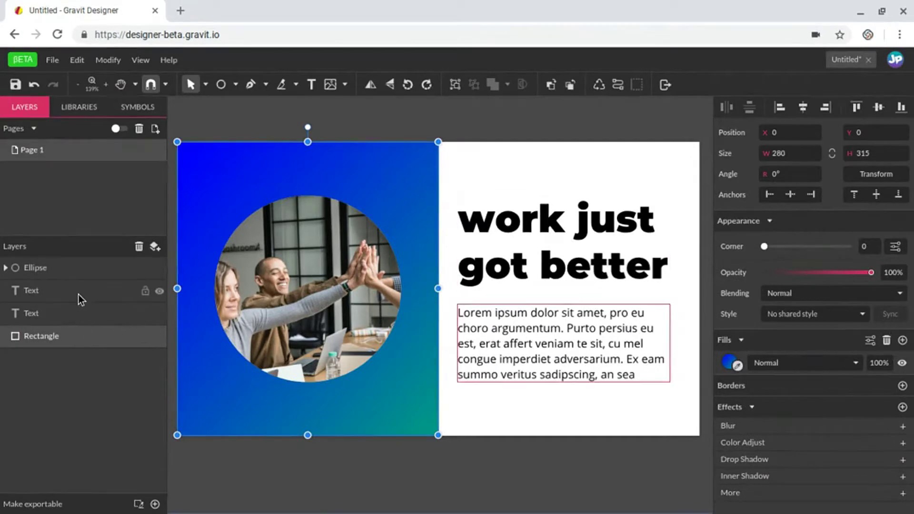
{"action": "left_click", "coordinate": [78, 295], "text": "shift"}
{"action": "left_click_drag", "start_coordinate": [93, 291], "coordinate": [91, 303]}
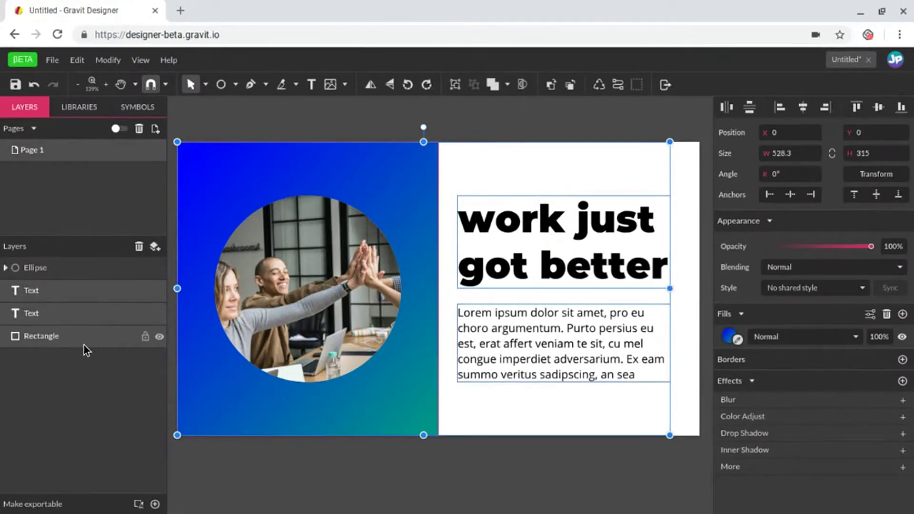
{"action": "left_click", "coordinate": [78, 357]}
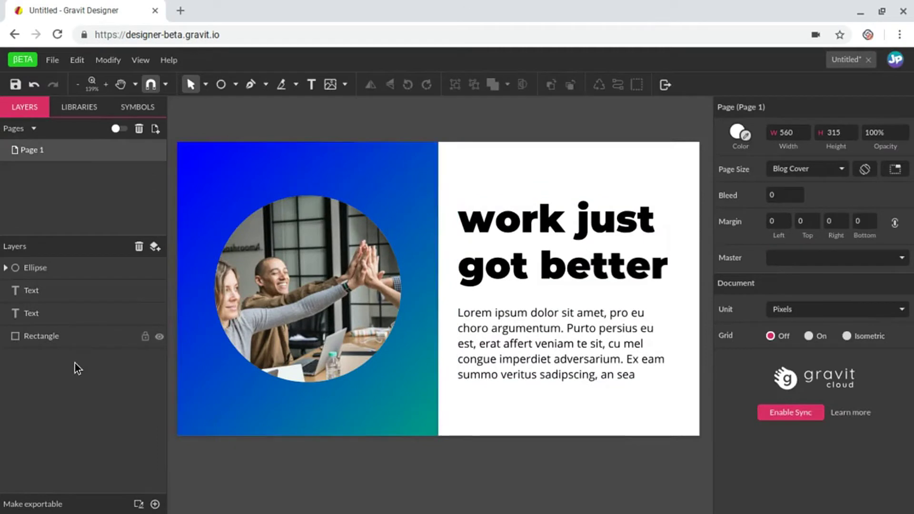
{"action": "left_click", "coordinate": [75, 336]}
{"action": "left_click_drag", "start_coordinate": [76, 336], "coordinate": [30, 268]}
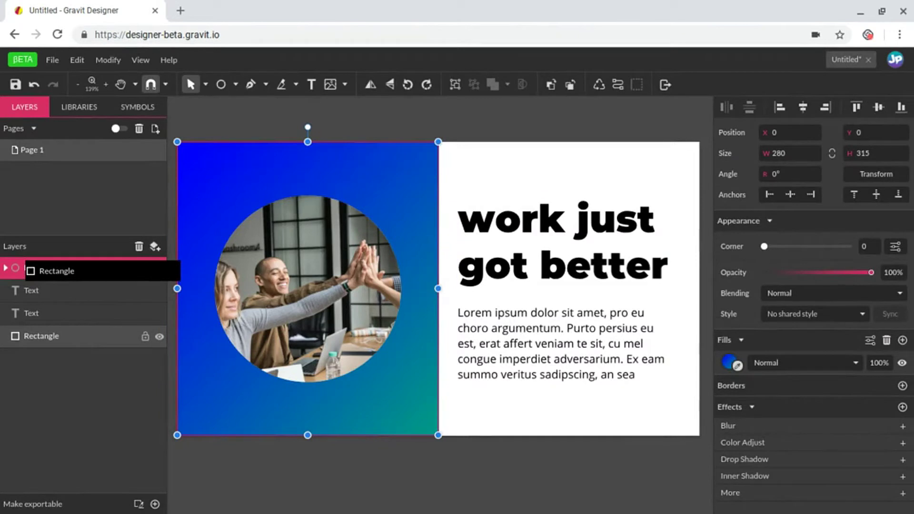
{"action": "left_click_drag", "start_coordinate": [30, 268], "coordinate": [29, 268]}
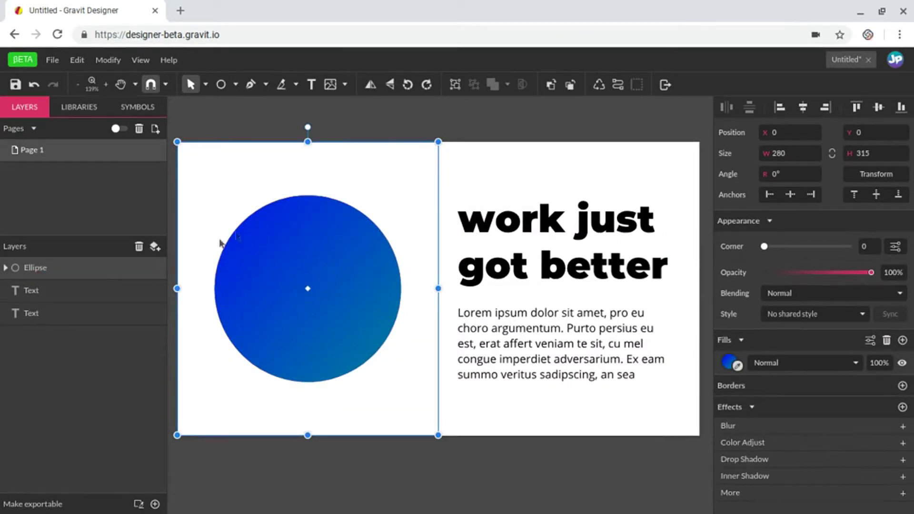
{"action": "left_click", "coordinate": [6, 268]}
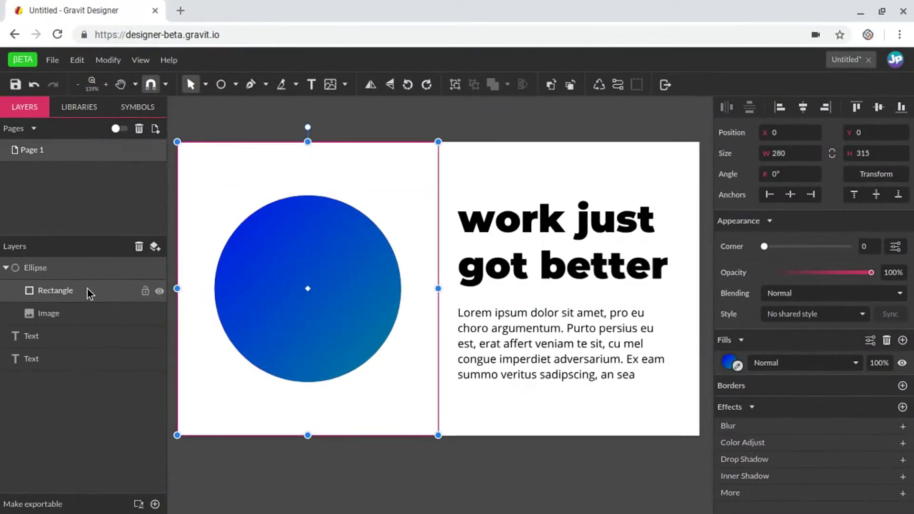
{"action": "left_click_drag", "start_coordinate": [88, 290], "coordinate": [88, 374]}
{"action": "left_click", "coordinate": [494, 121]}
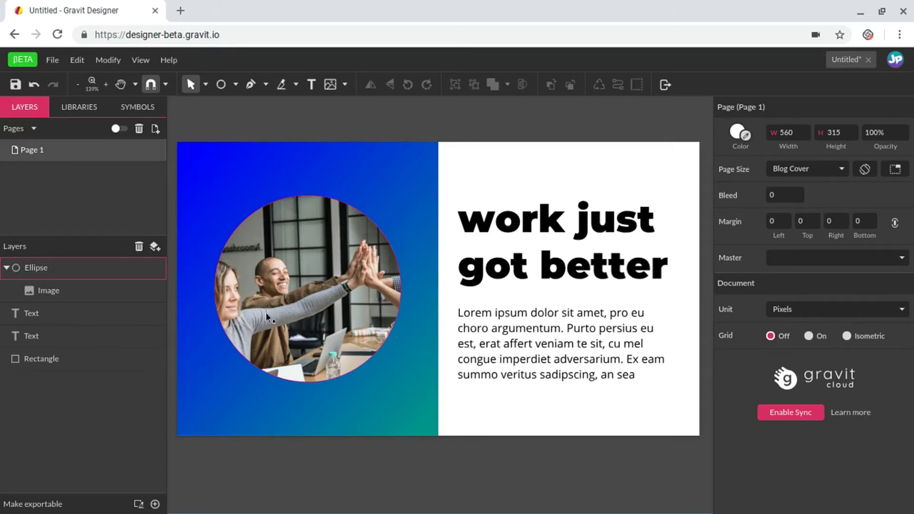
Step: Move the photo layer from the circle onto the headline Text layer to clip it there
{"action": "left_click", "coordinate": [88, 292]}
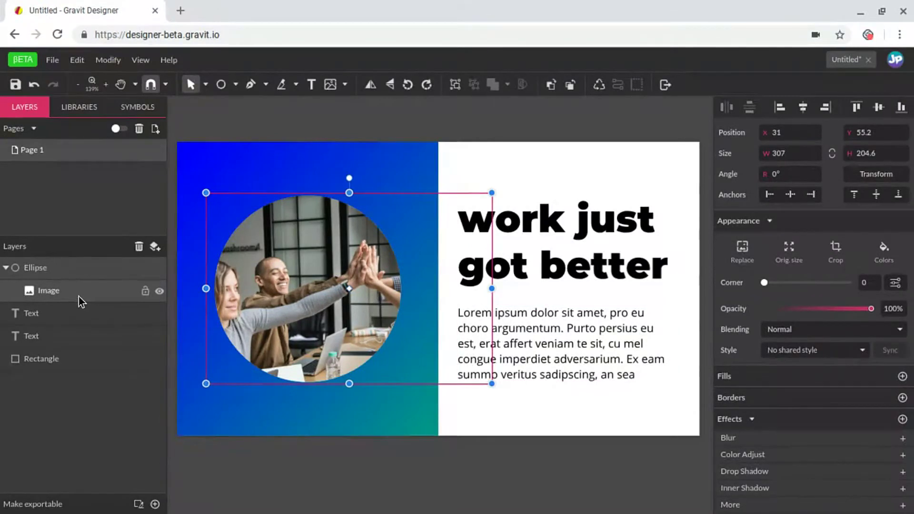
{"action": "mouse_move", "coordinate": [75, 299]}
{"action": "left_mouse_down"}
{"action": "mouse_move", "coordinate": [75, 327]}
{"action": "mouse_move", "coordinate": [88, 290]}
{"action": "left_mouse_up"}
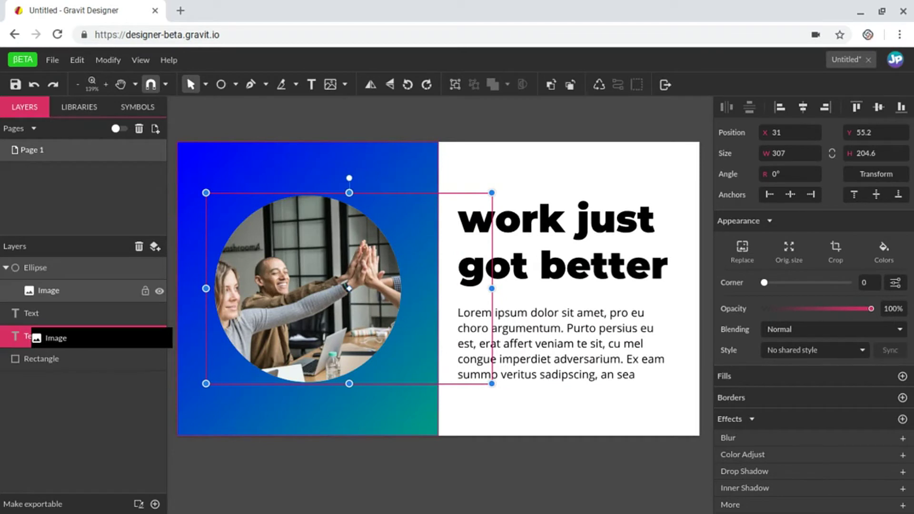
{"action": "left_click_drag", "start_coordinate": [36, 337], "coordinate": [36, 337]}
Step: Reposition the team photo so it fills the bold headline letters
{"action": "left_click_drag", "start_coordinate": [478, 275], "coordinate": [680, 247]}
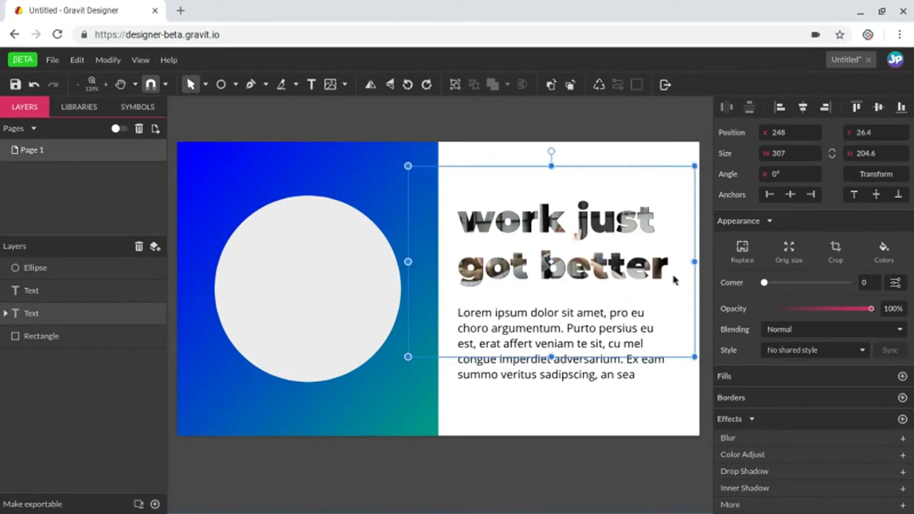
{"action": "left_click_drag", "start_coordinate": [550, 261], "coordinate": [551, 236]}
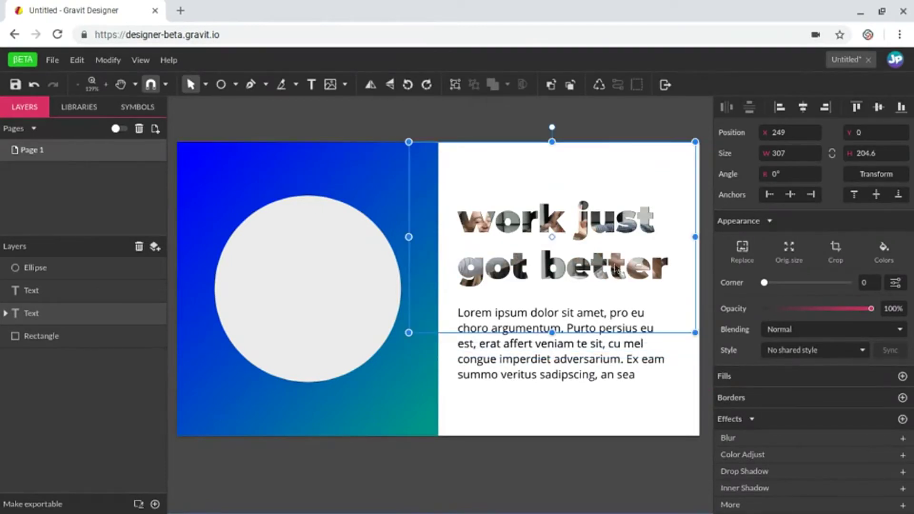
{"action": "left_click_drag", "start_coordinate": [610, 253], "coordinate": [615, 277]}
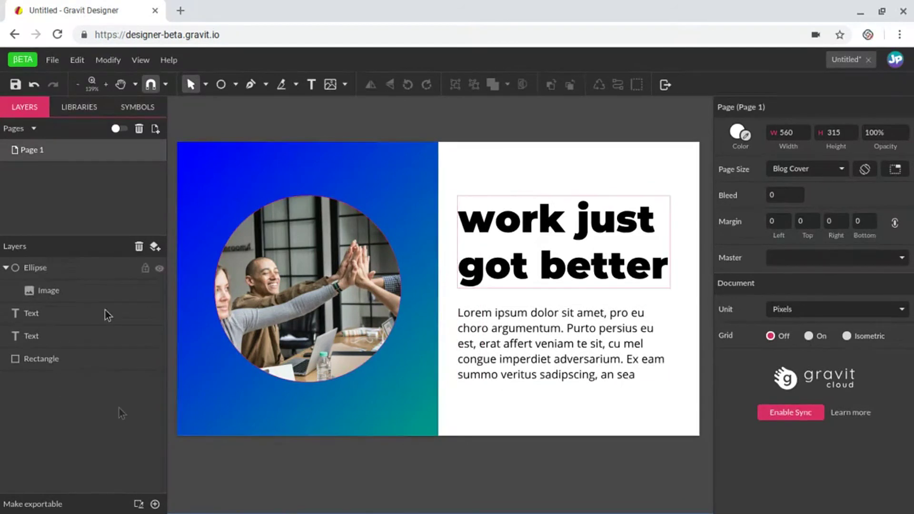
{"action": "left_click", "coordinate": [78, 292]}
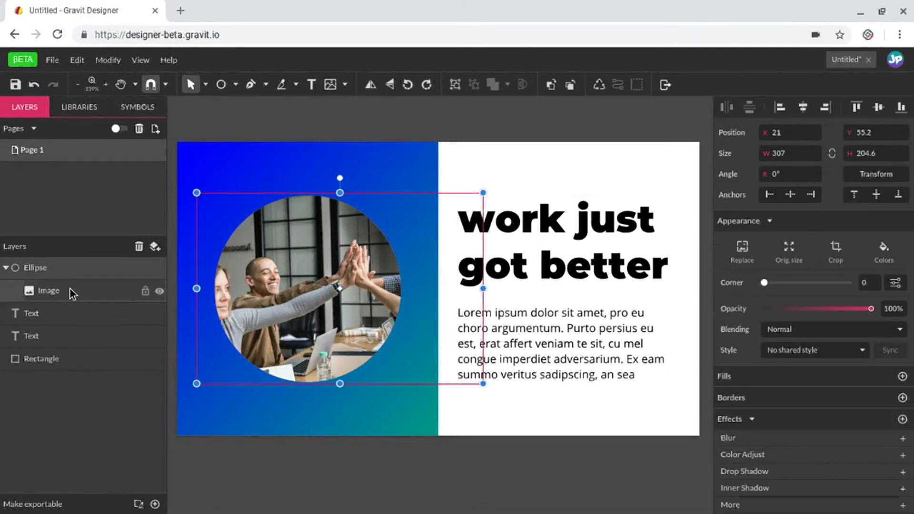
{"action": "mouse_move", "coordinate": [70, 290]}
{"action": "left_mouse_down"}
{"action": "mouse_move", "coordinate": [74, 261]}
{"action": "mouse_move", "coordinate": [79, 271]}
{"action": "mouse_move", "coordinate": [113, 276]}
{"action": "mouse_move", "coordinate": [104, 272]}
{"action": "left_mouse_up"}
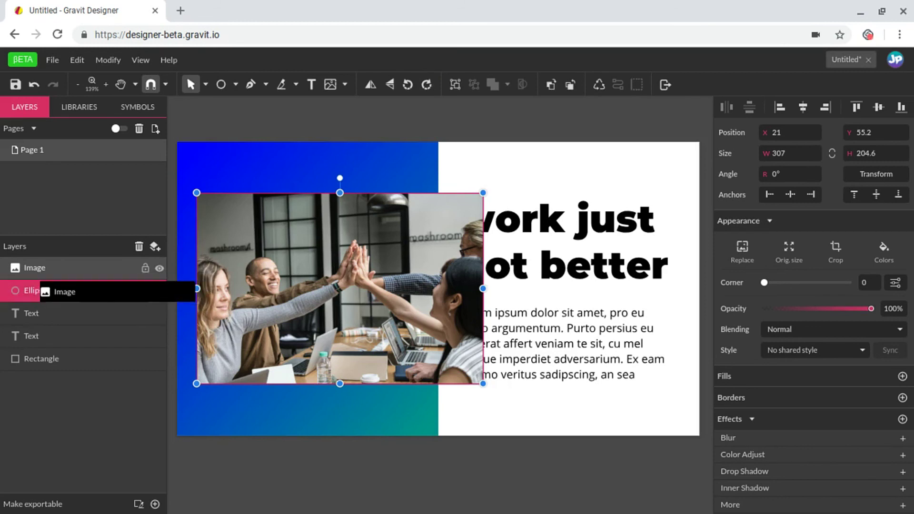
{"action": "left_click_drag", "start_coordinate": [104, 272], "coordinate": [103, 272]}
{"action": "left_click", "coordinate": [322, 108]}
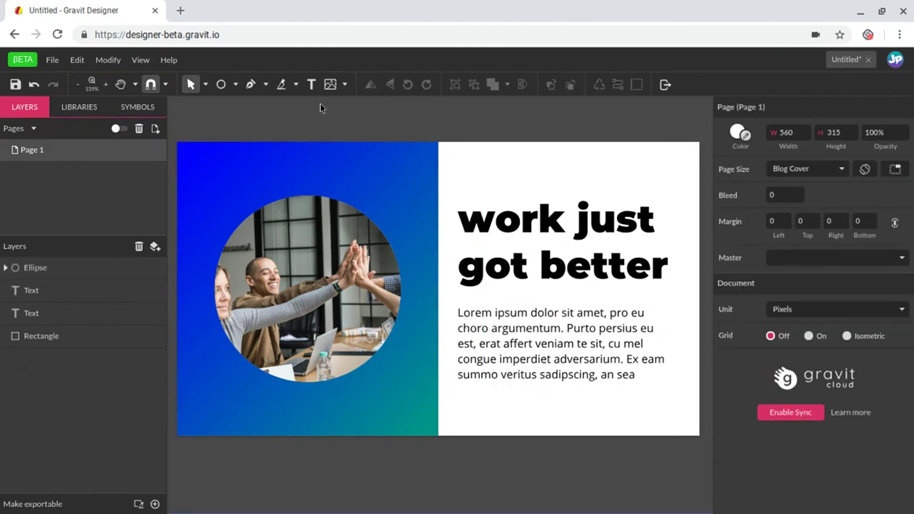